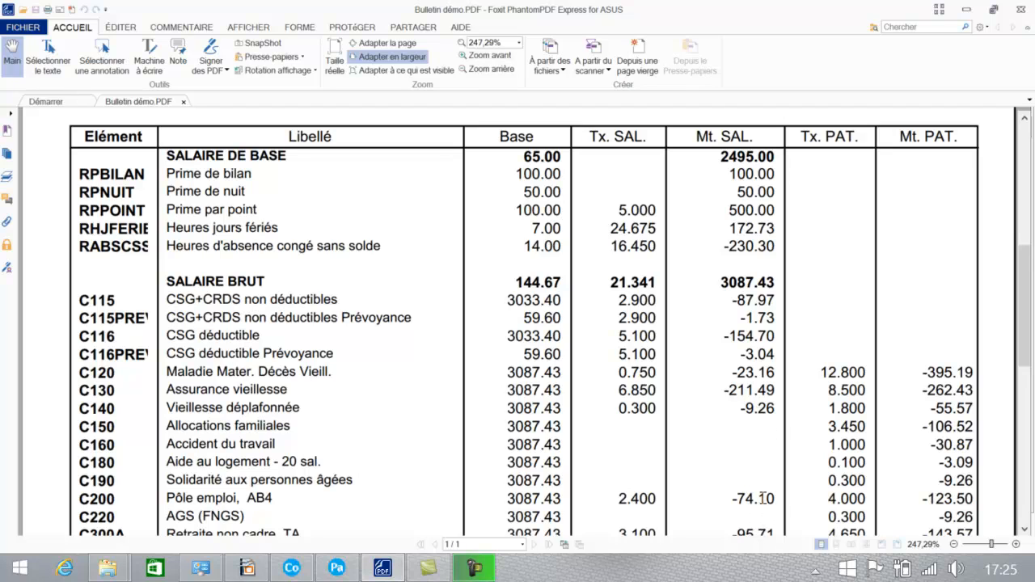
Step: After reading the contributions in the payslip PDF, switch to Ciel Compta and set line 2's account to 431000 (Sécurité sociale)
click(1026, 531)
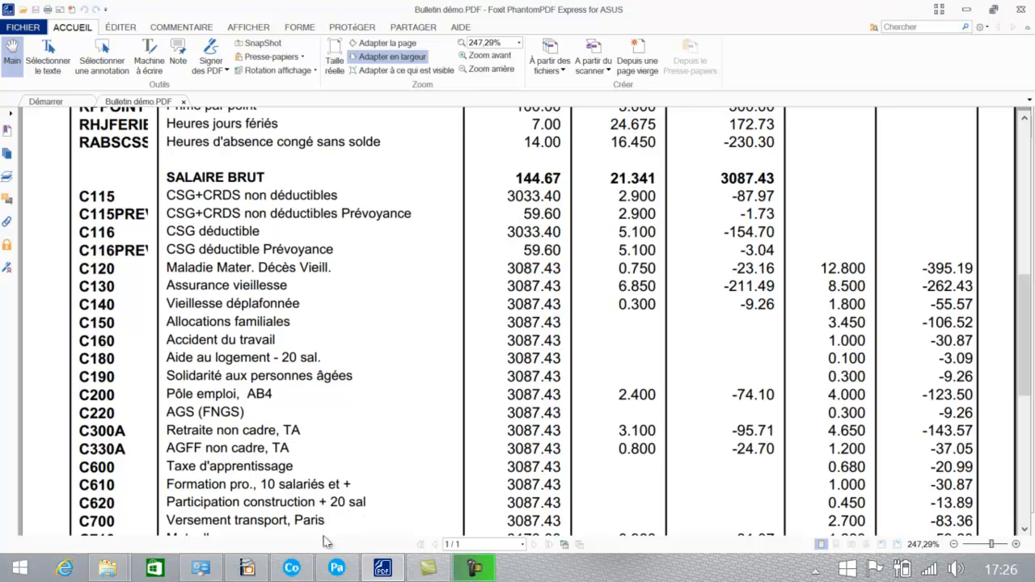
click(292, 571)
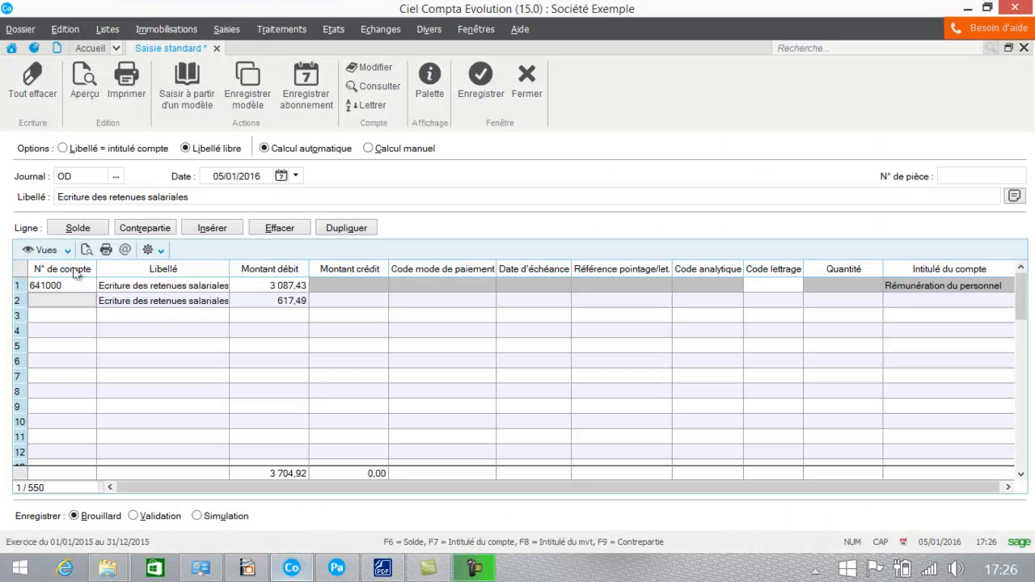
click(65, 298)
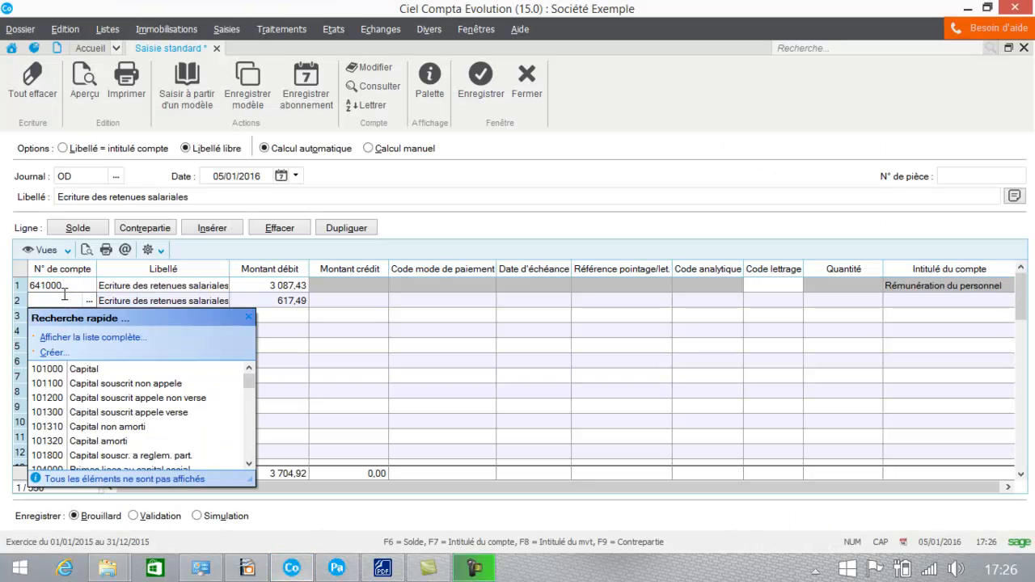
text(431000)
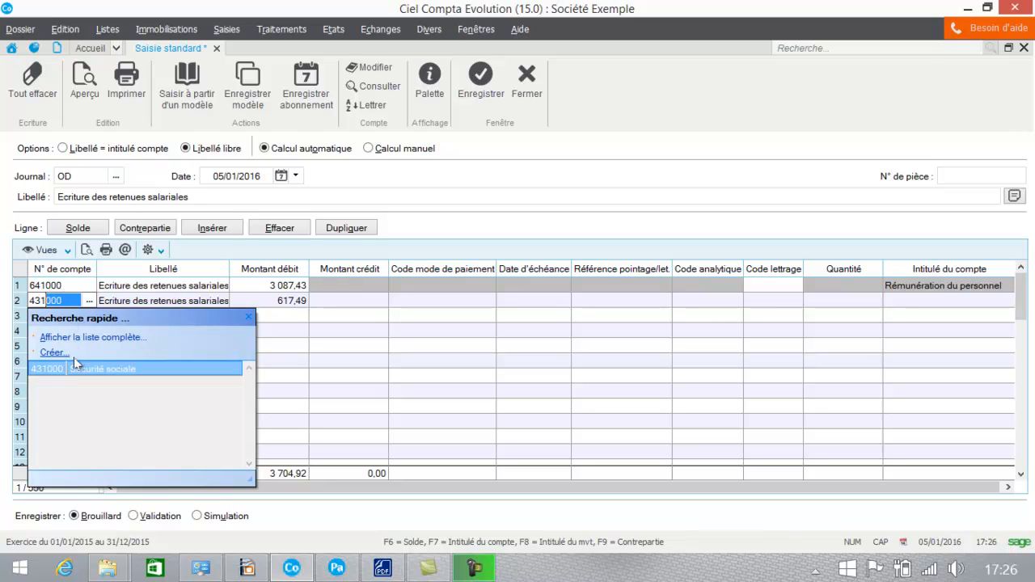
click(84, 370)
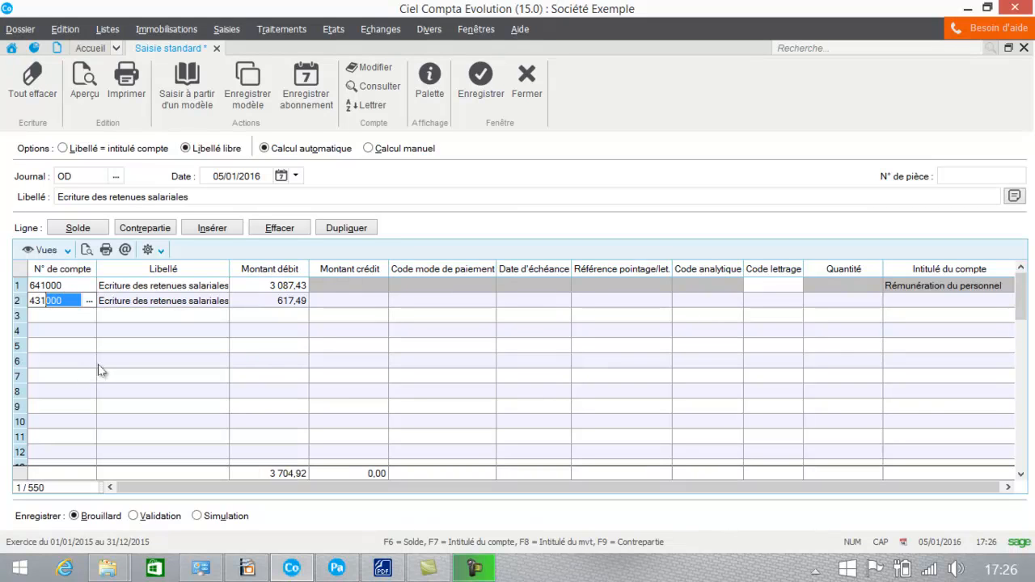
Step: Clear the debit amount on the Sécurité sociale line and enter a credit of 565,45
key(Tab)
key(Tab)
key(Delete)
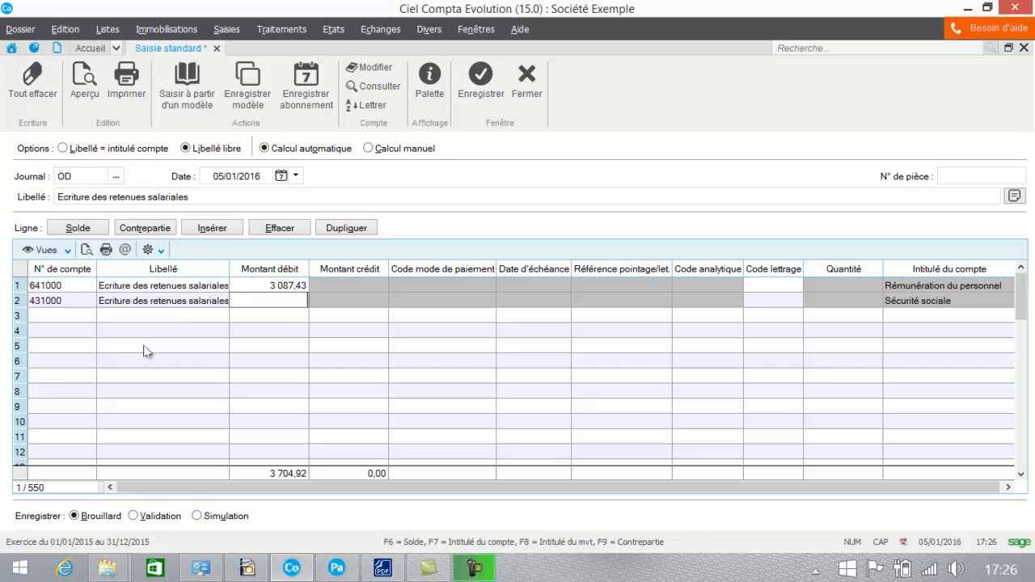
key(Tab)
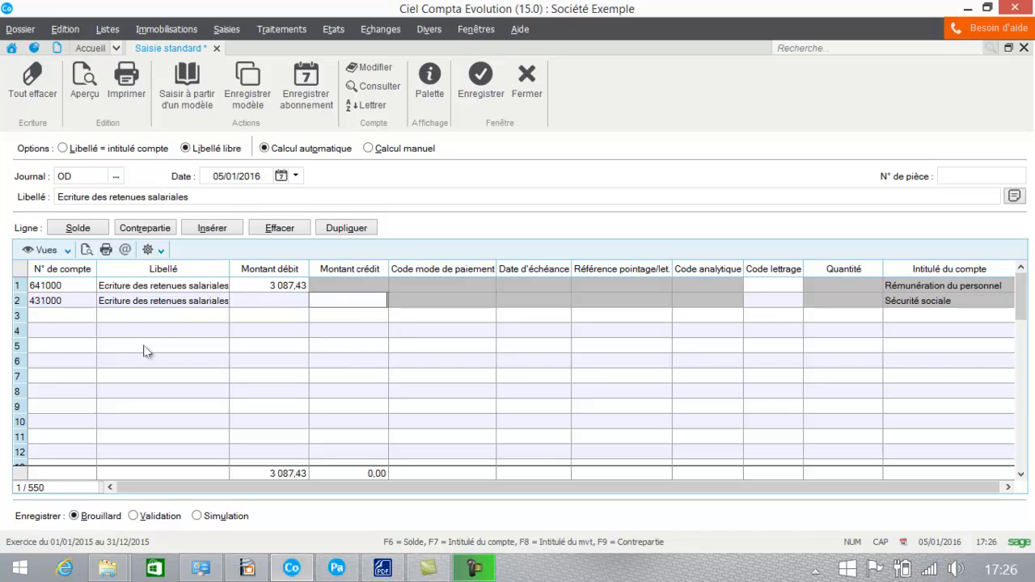
text(565)
key(Caps_Lock)
text(,45)
key(Return)
key(Caps_Lock)
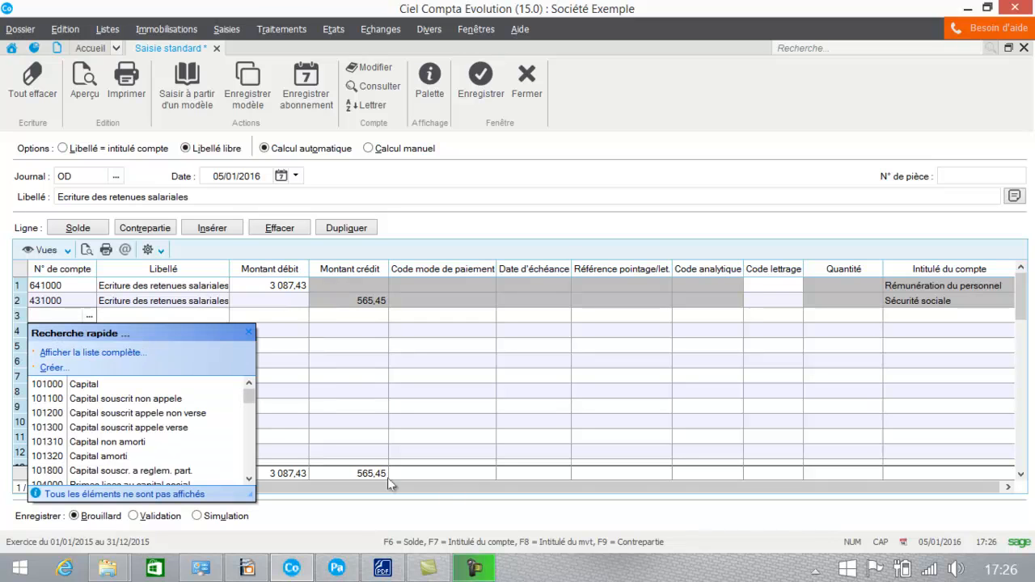
Step: Check the retirement contributions in the payslip PDF, return to Ciel Compta and set line 3's account to 437100 (Caisse de retraite)
click(383, 568)
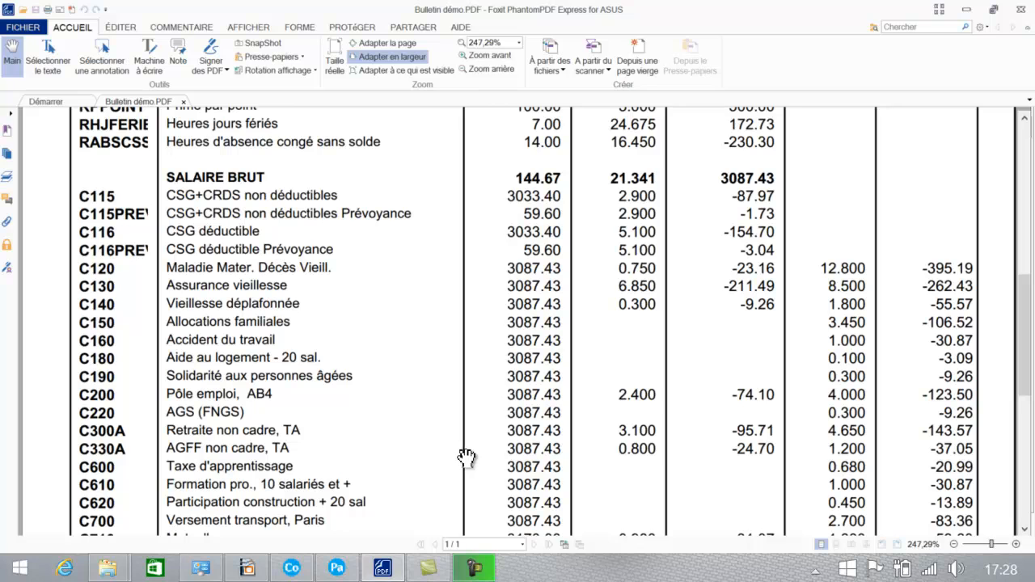
click(286, 569)
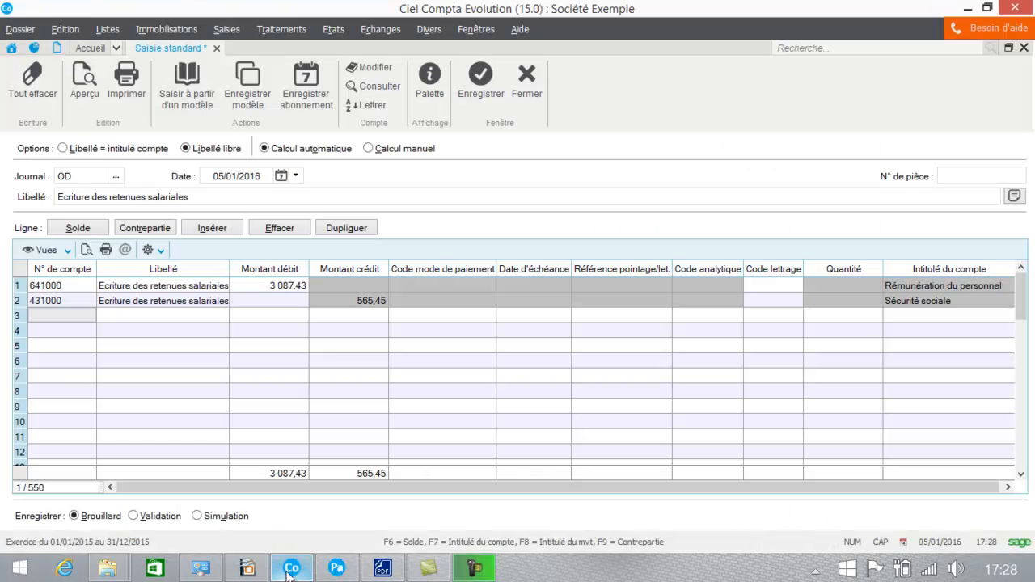
click(69, 318)
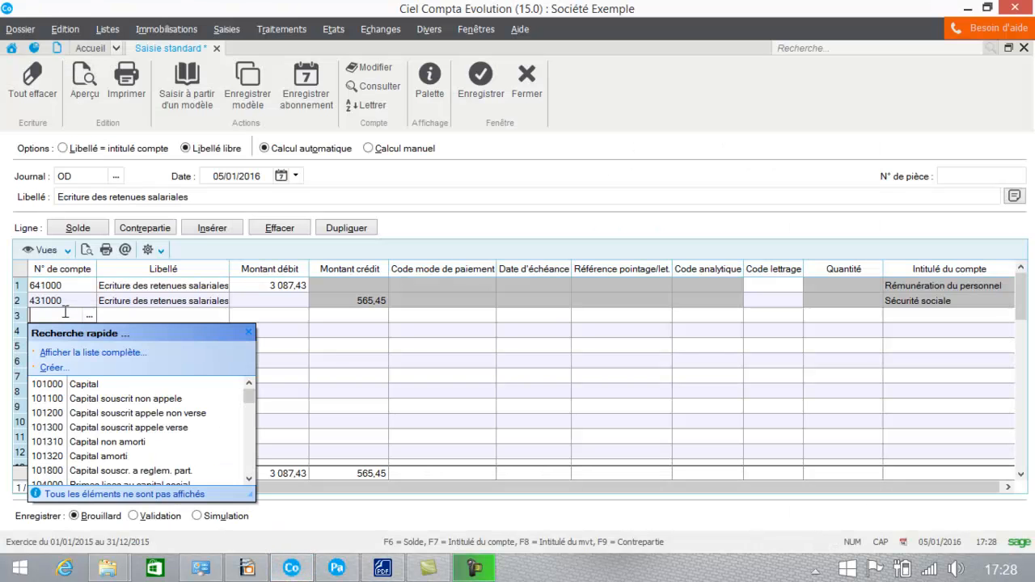
text(437000)
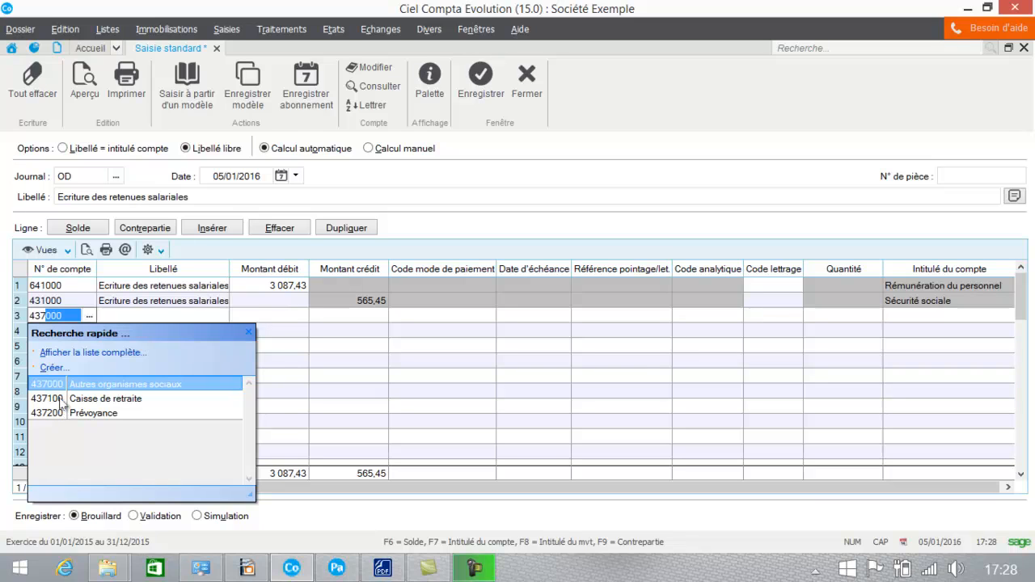
double_click(61, 399)
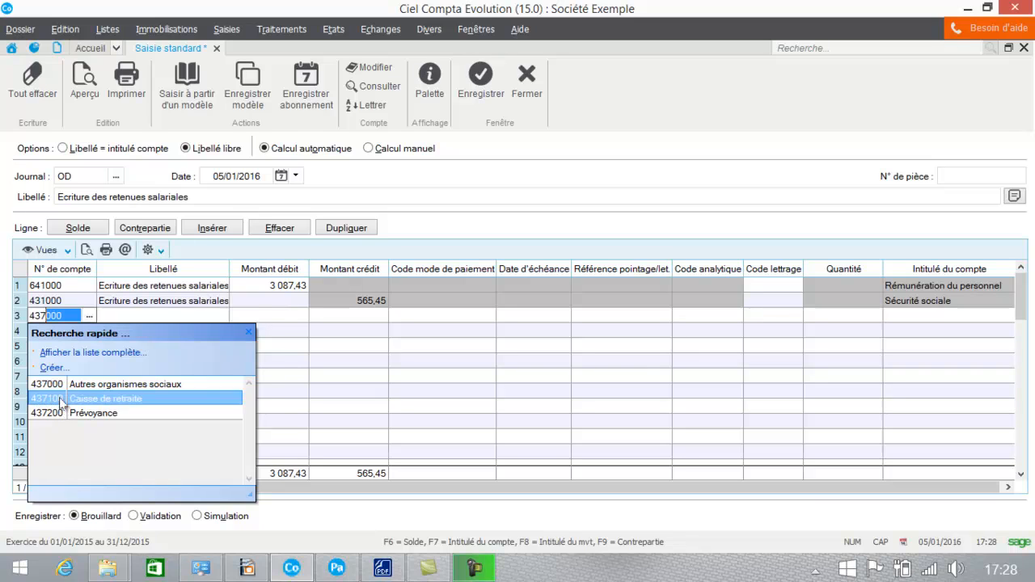
Step: Enter a credit of 120,41 on the Caisse de retraite line
click(341, 317)
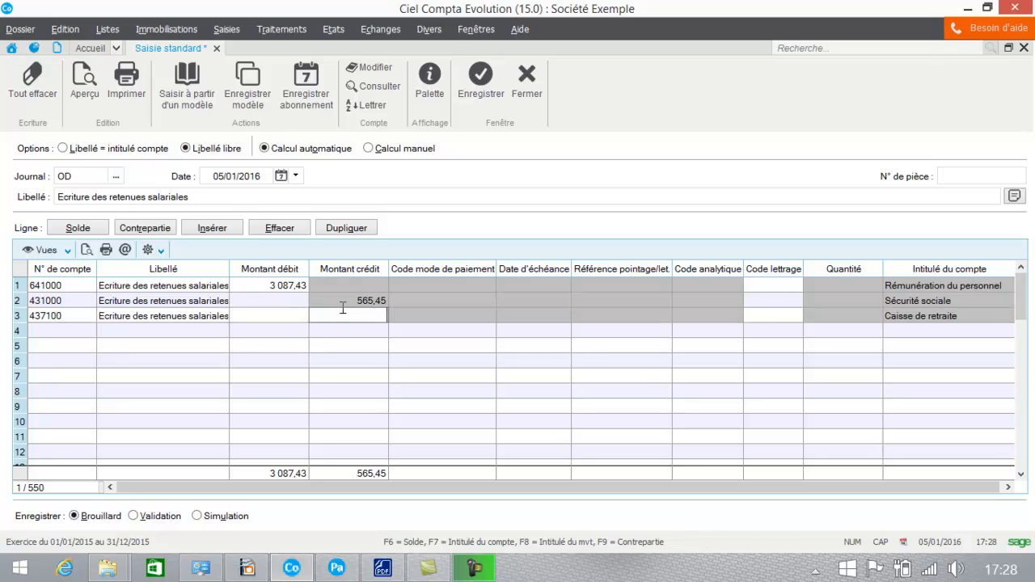
text(120,4)
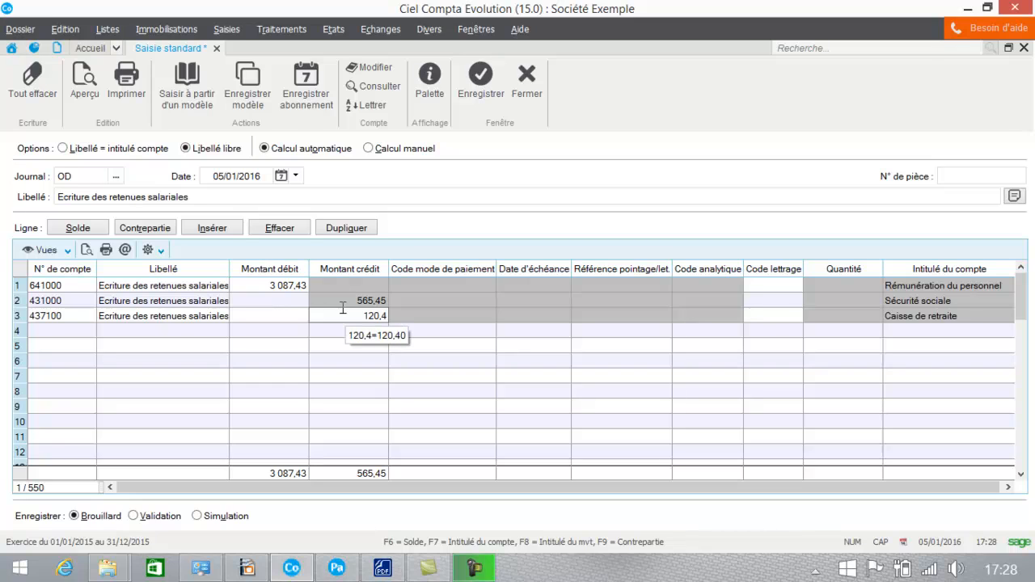
text(1)
key(Return)
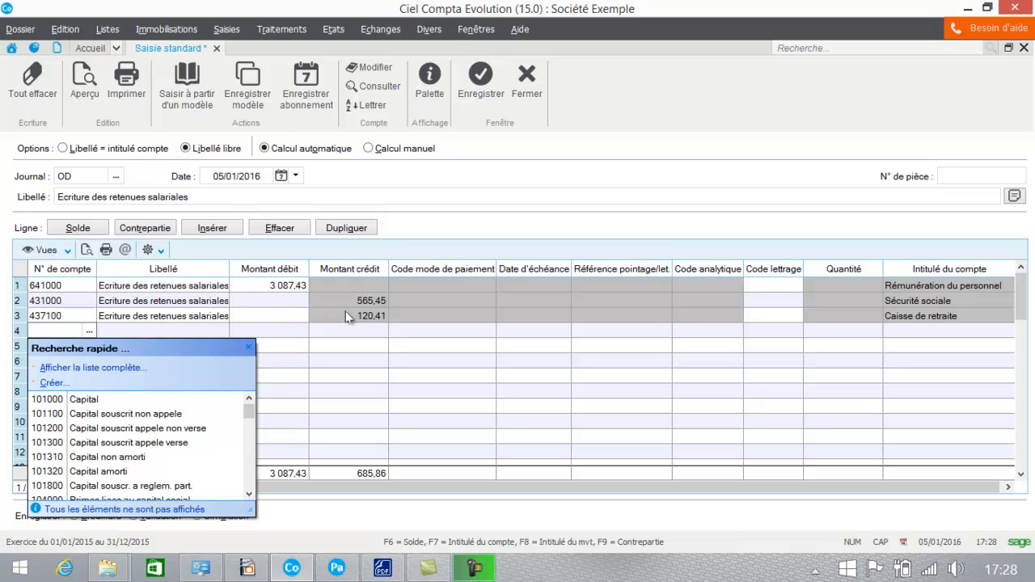
Step: Consult the payslip's Mutuelle deduction and the prévoyance and mutuelle slide, and set line 4's account in Ciel Compta to 437200 (Prévoyance)
click(387, 571)
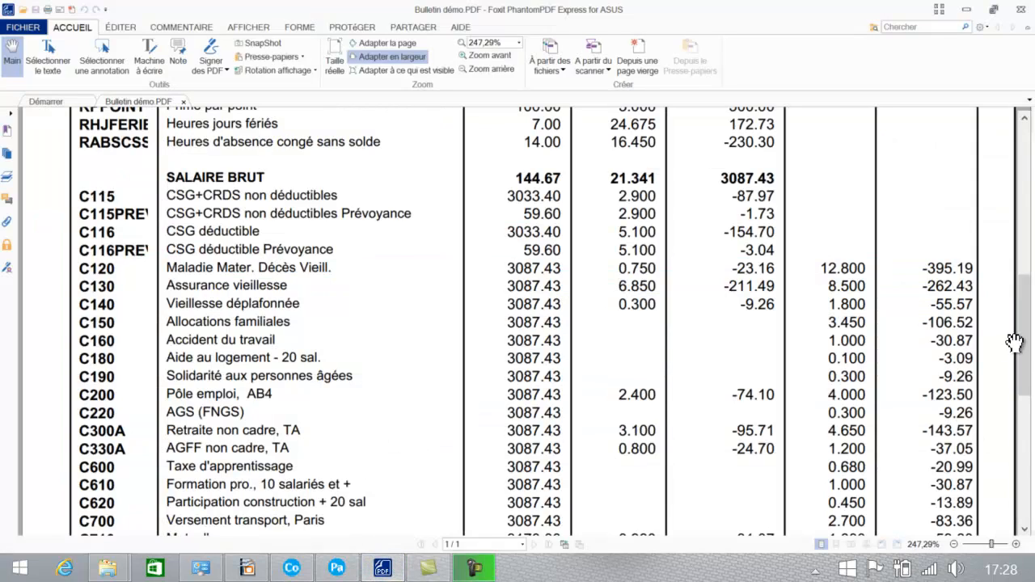
drag(1027, 338, 1024, 372)
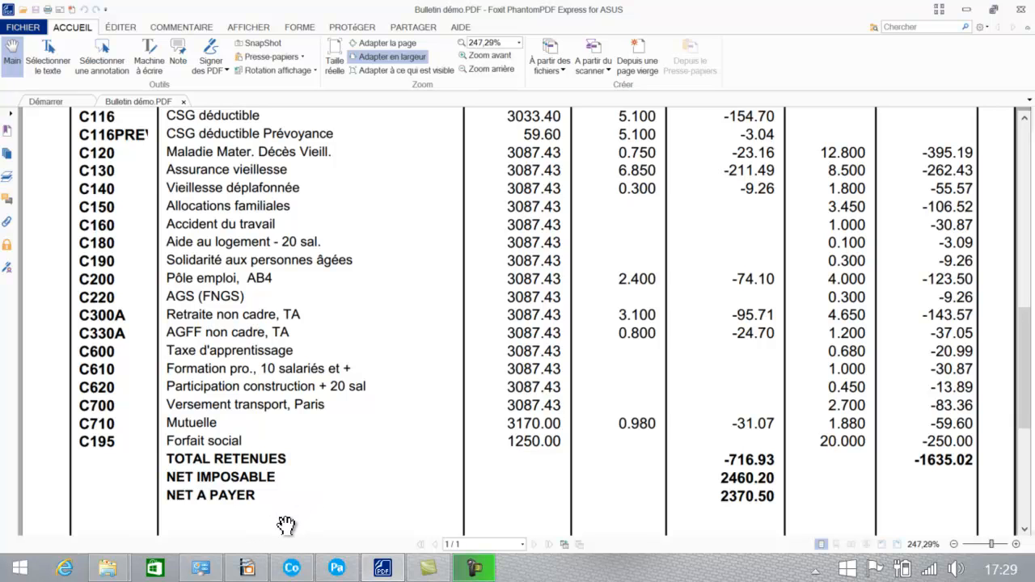
click(251, 560)
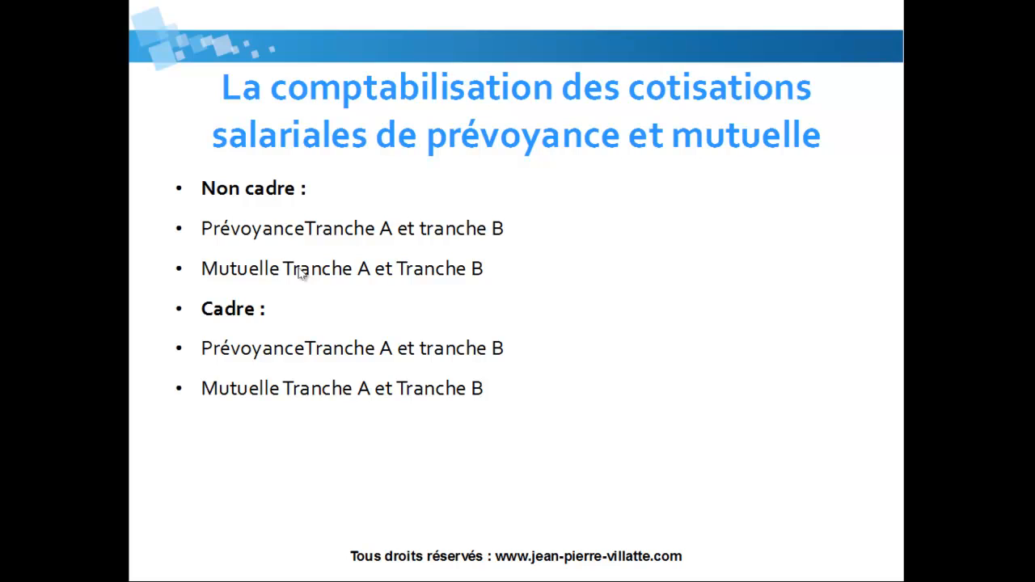
key(Escape)
click(293, 570)
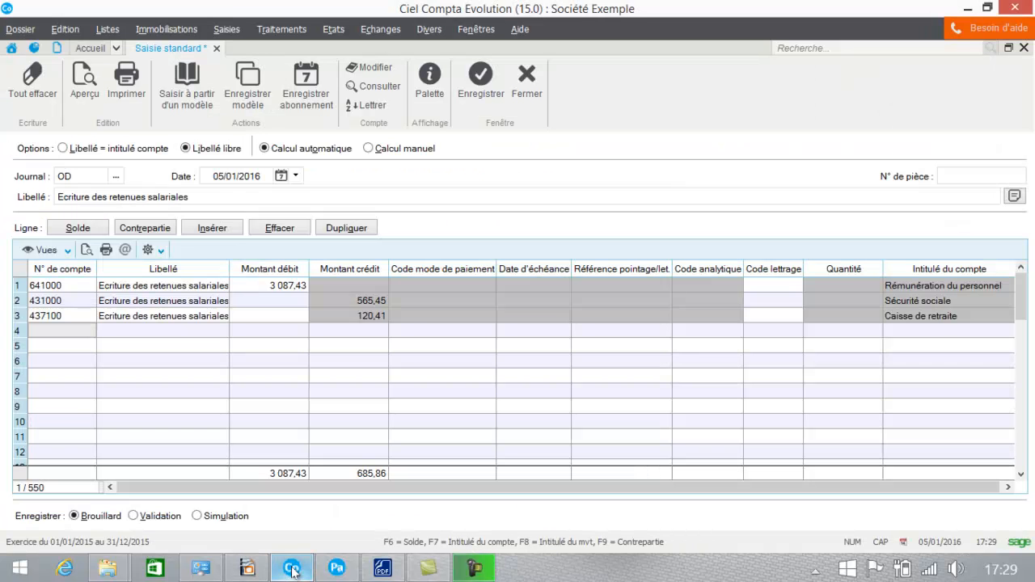
click(37, 332)
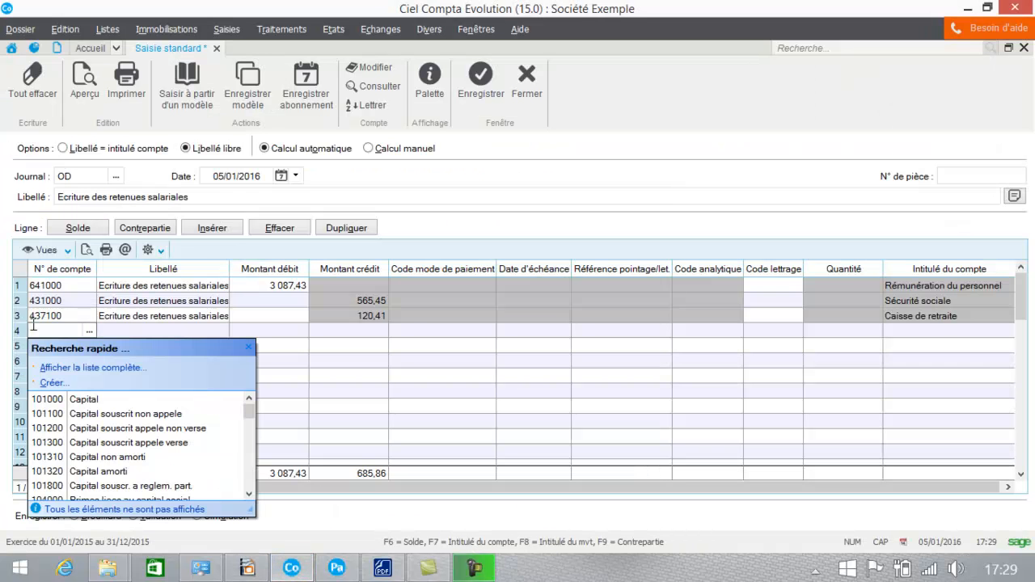
text(437000)
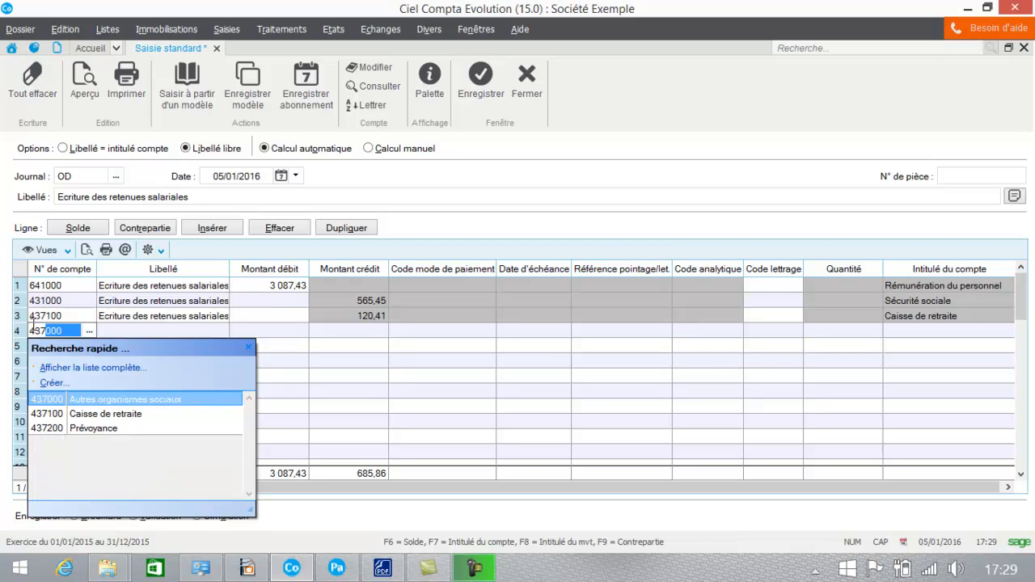
click(46, 429)
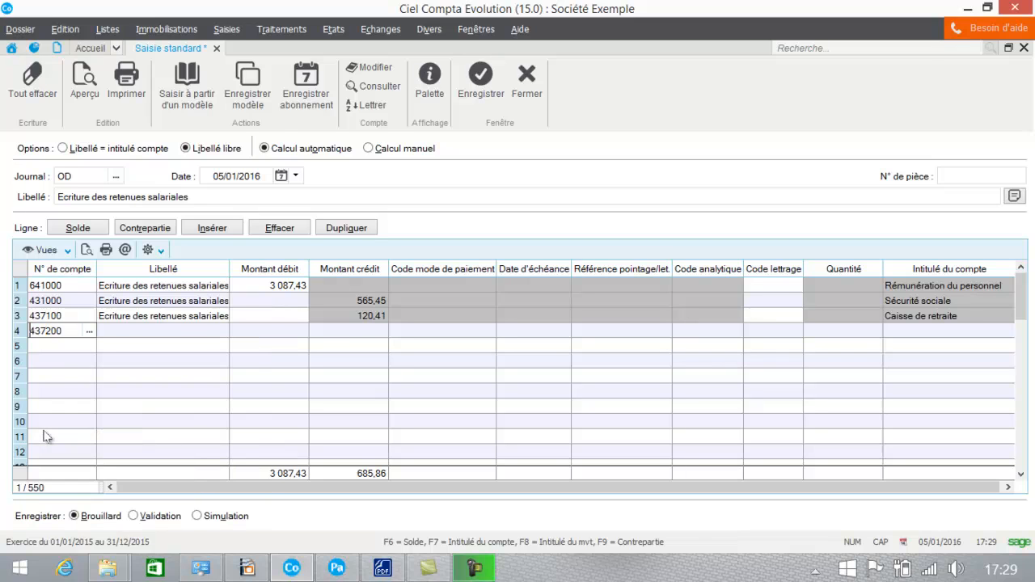
Step: Enter a credit of 31,07 on the Prévoyance line, keeping the entry's default label
click(220, 333)
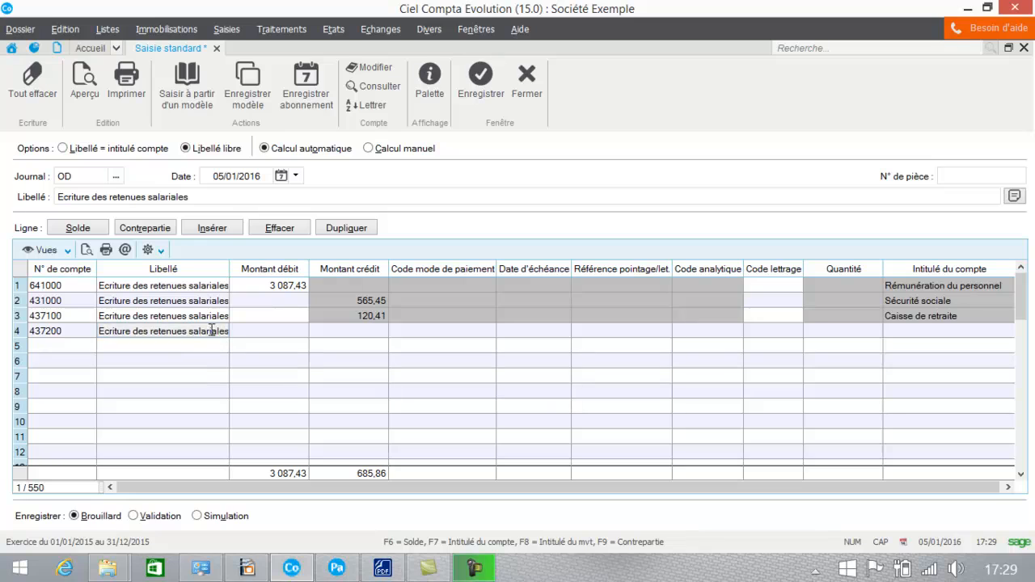
click(341, 330)
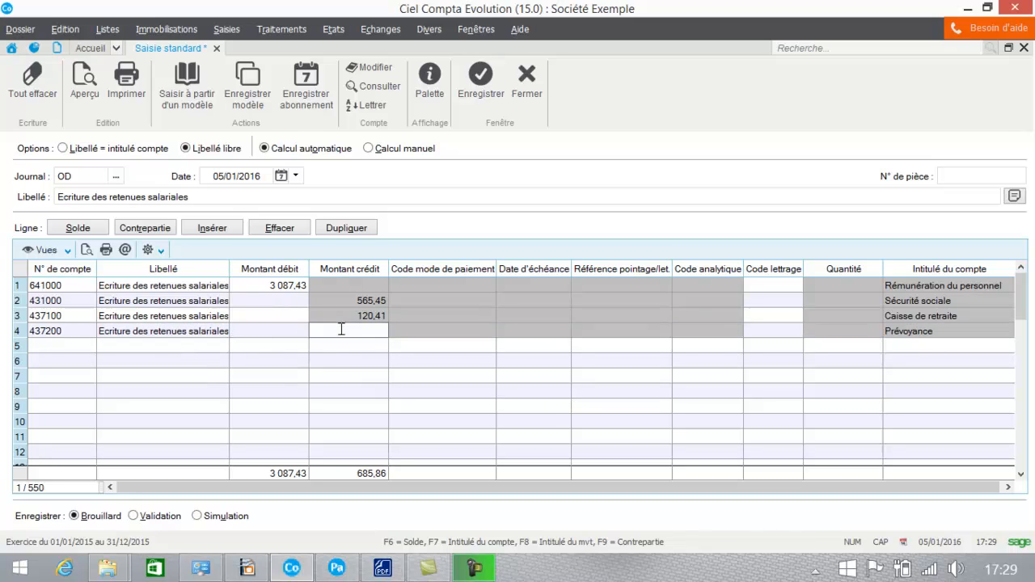
text(31,07)
key(Return)
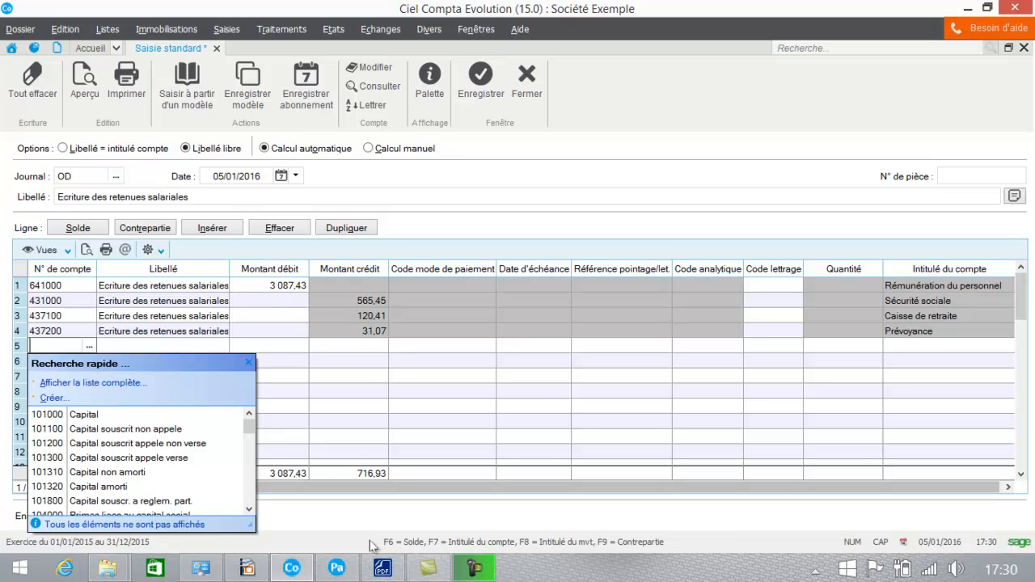
Step: Add account 421000 (Personnel : rémunérations dûes) on line 5, balance the entry there, and compare the credit with the payslip's net à payer
click(382, 569)
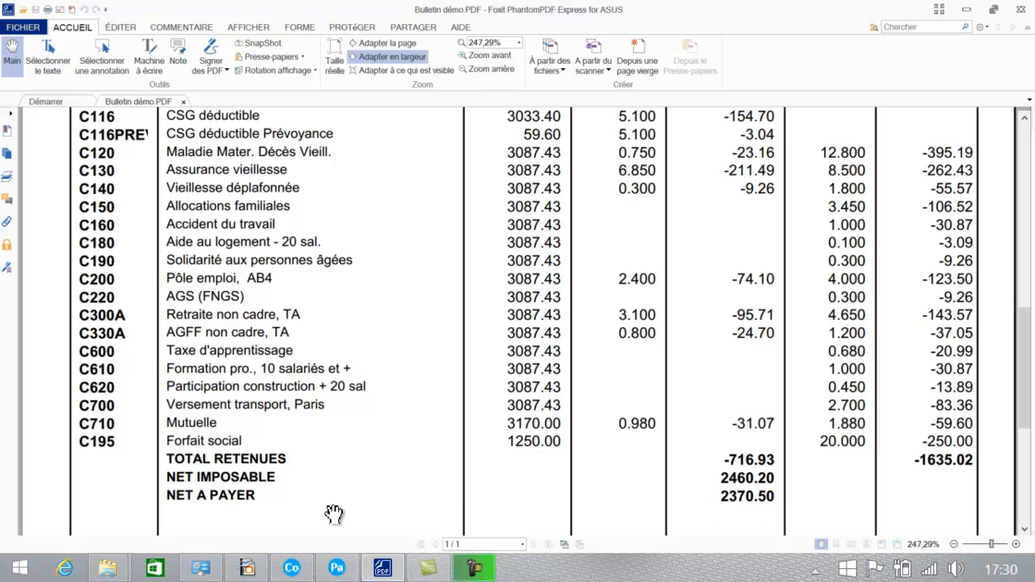
click(293, 569)
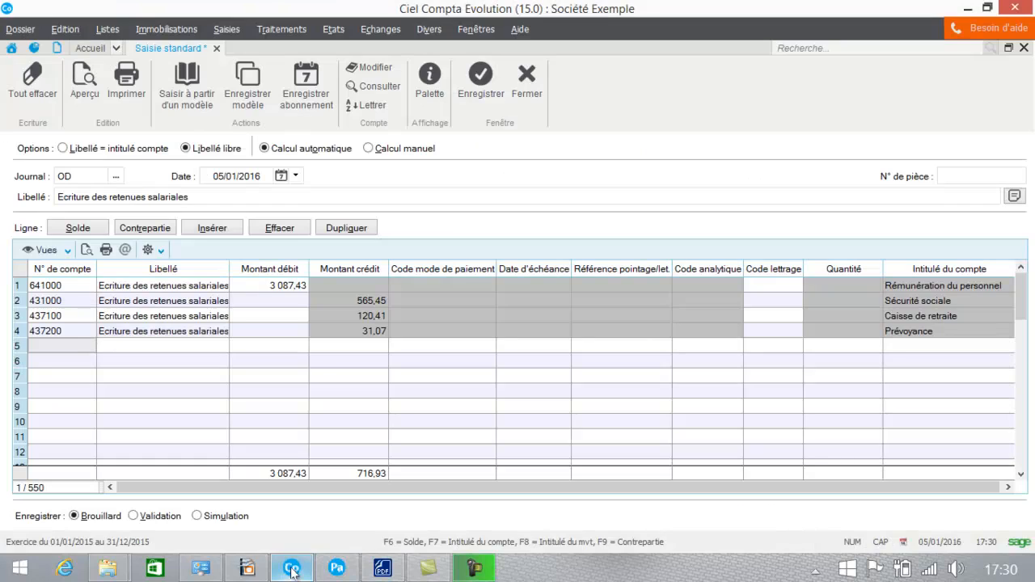
click(50, 348)
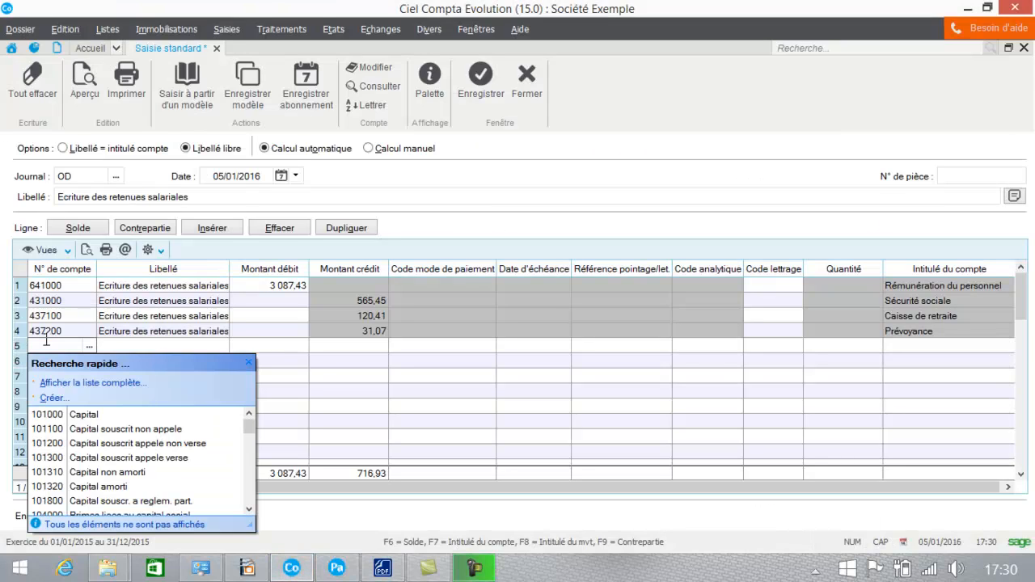
text(421000)
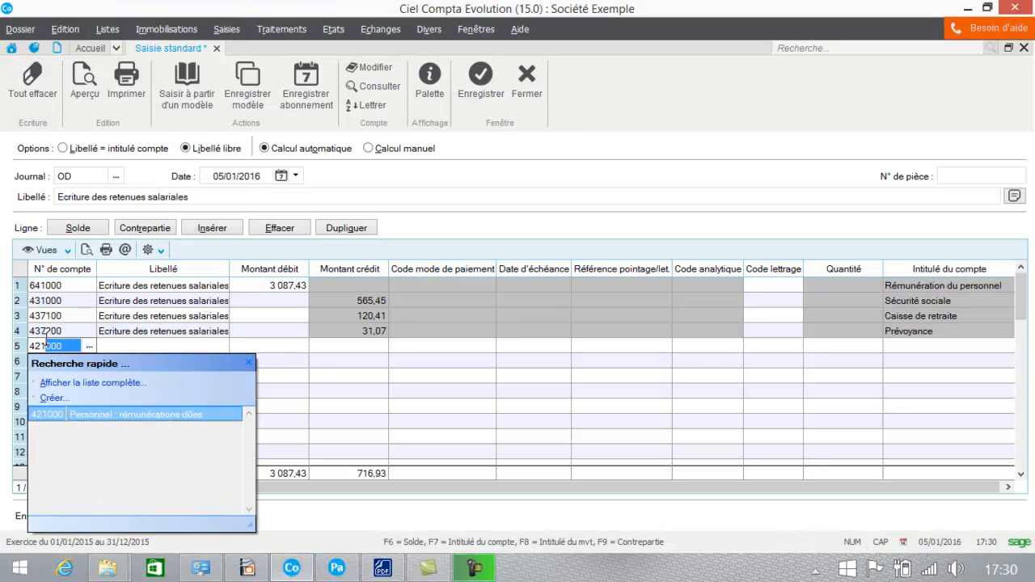
click(135, 414)
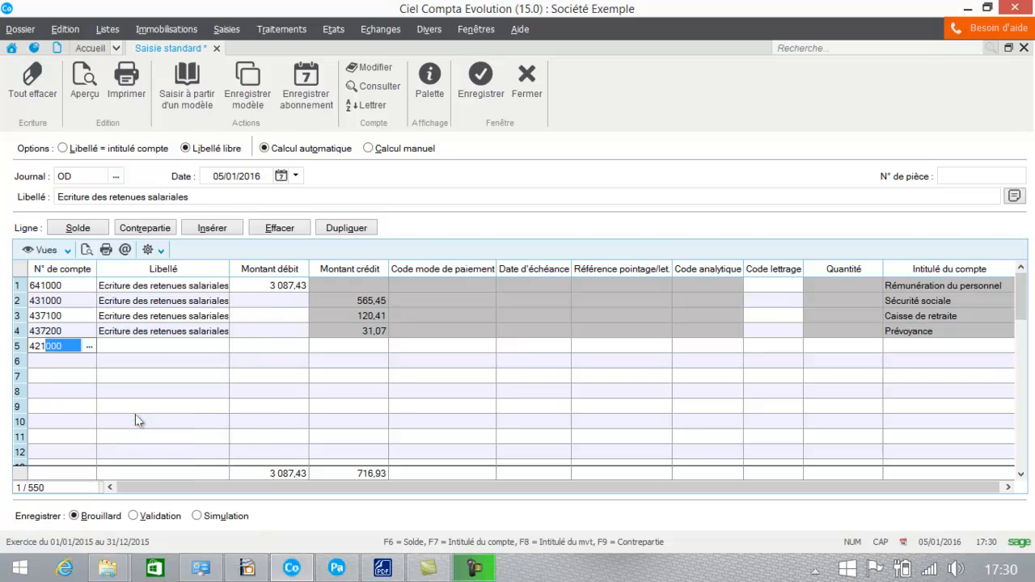
click(210, 344)
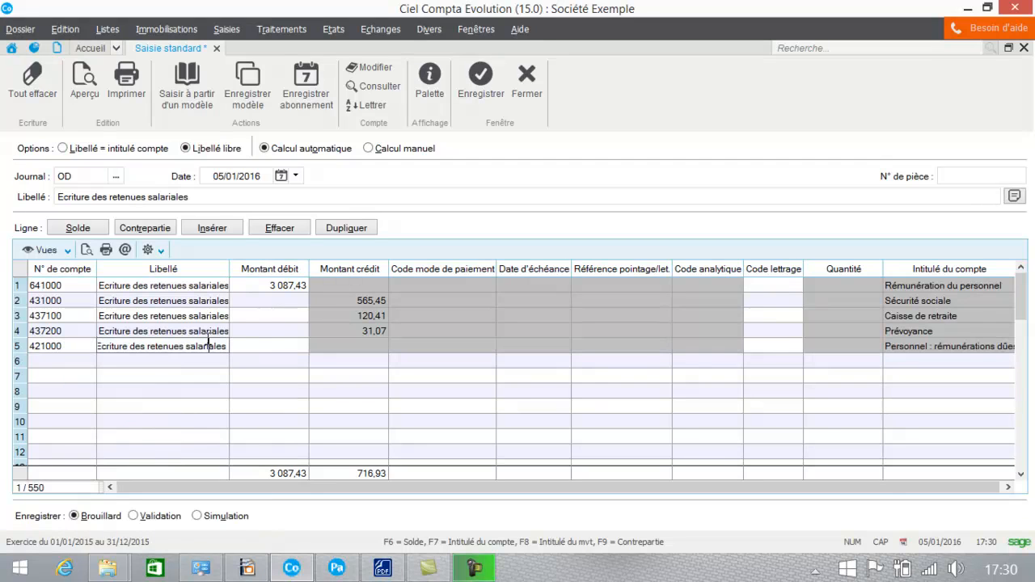
click(78, 228)
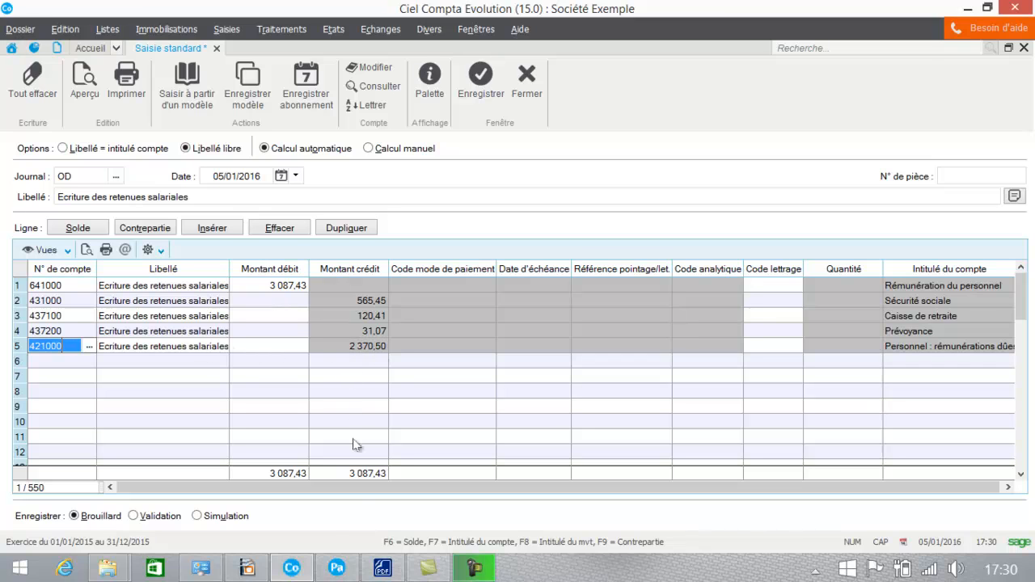
click(382, 568)
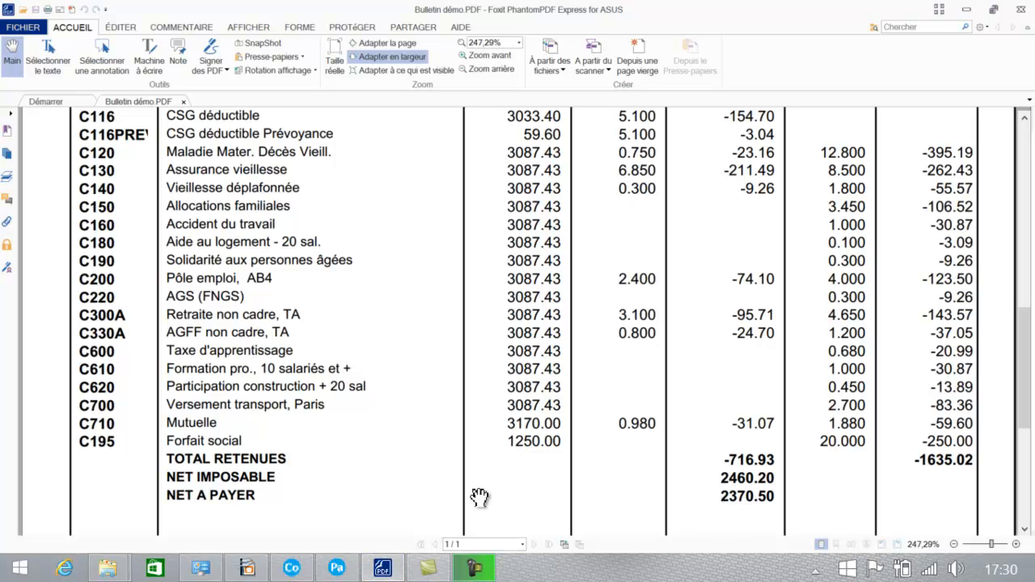
click(295, 570)
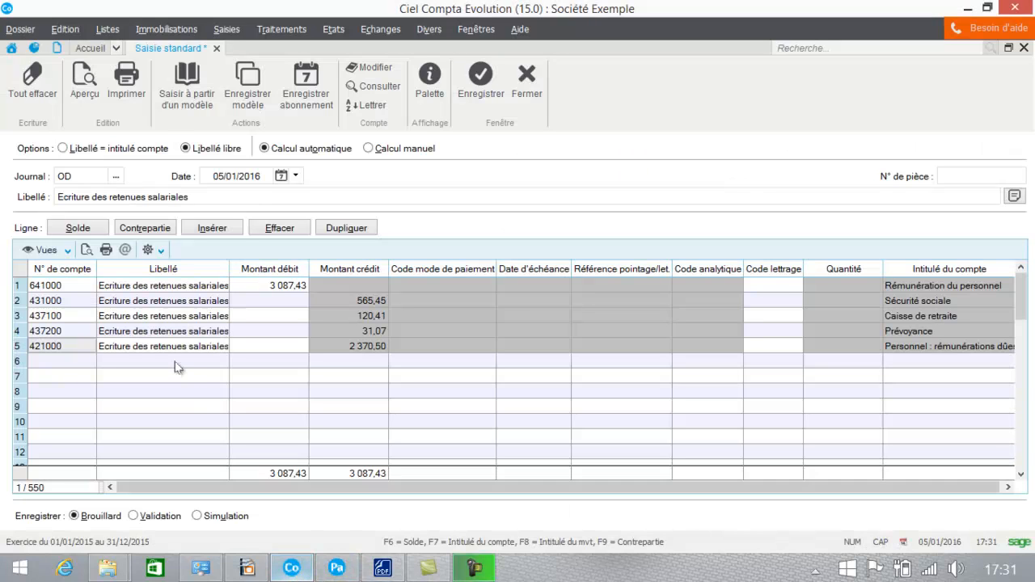